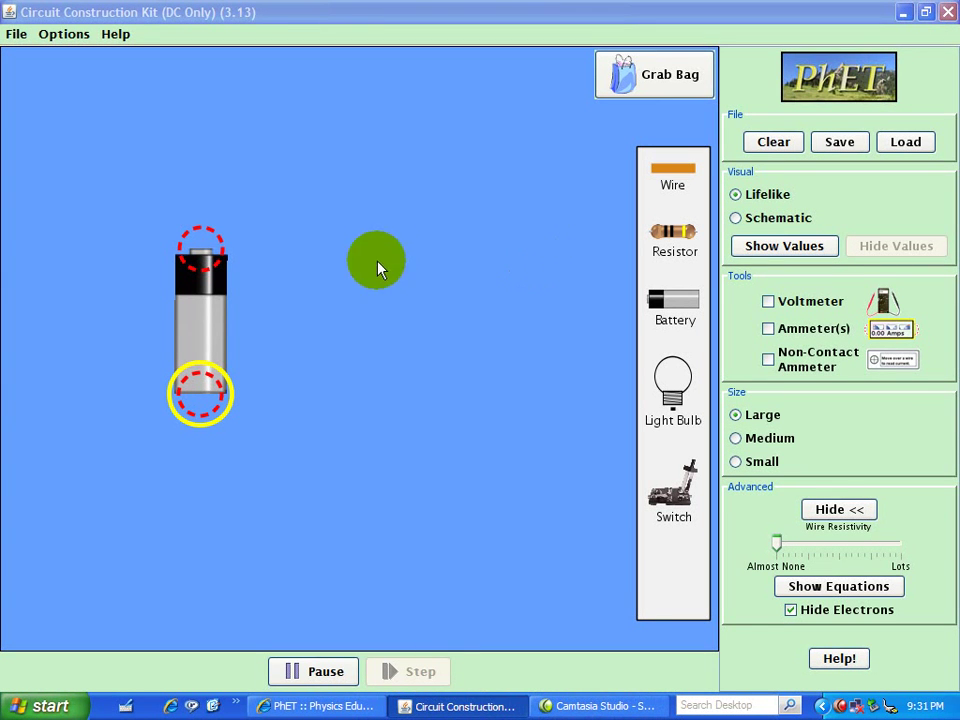
Show the battery's value label, reading 9.00 Volts and 0.00 Ohms.
right_click(210, 295)
click(238, 360)
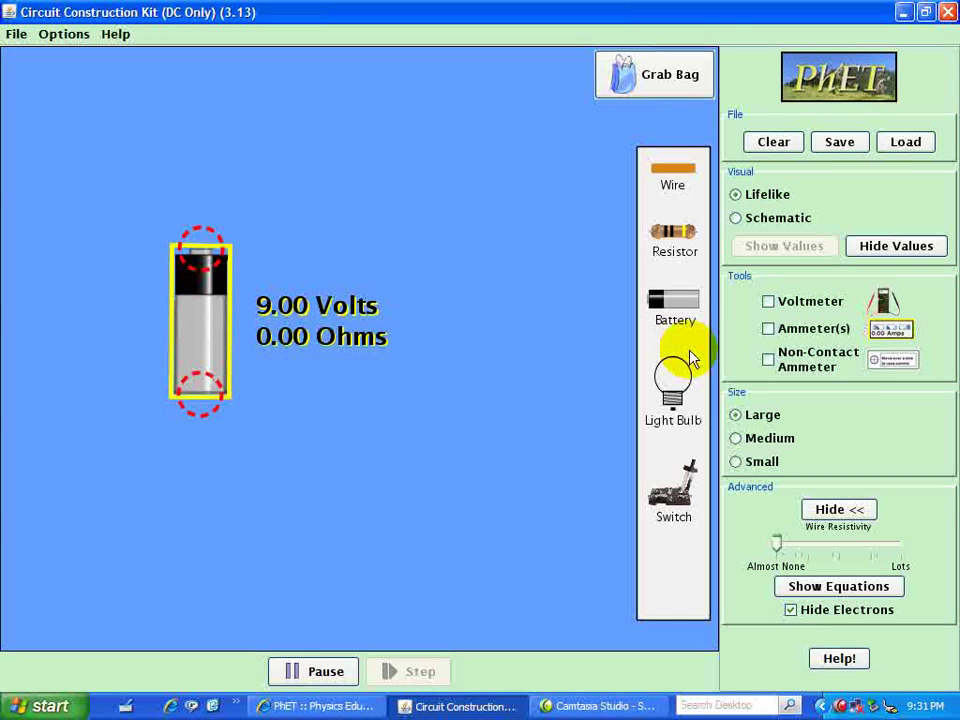
Add a voltmeter, switch to schematic view, and move its black probe off the battery.
click(767, 303)
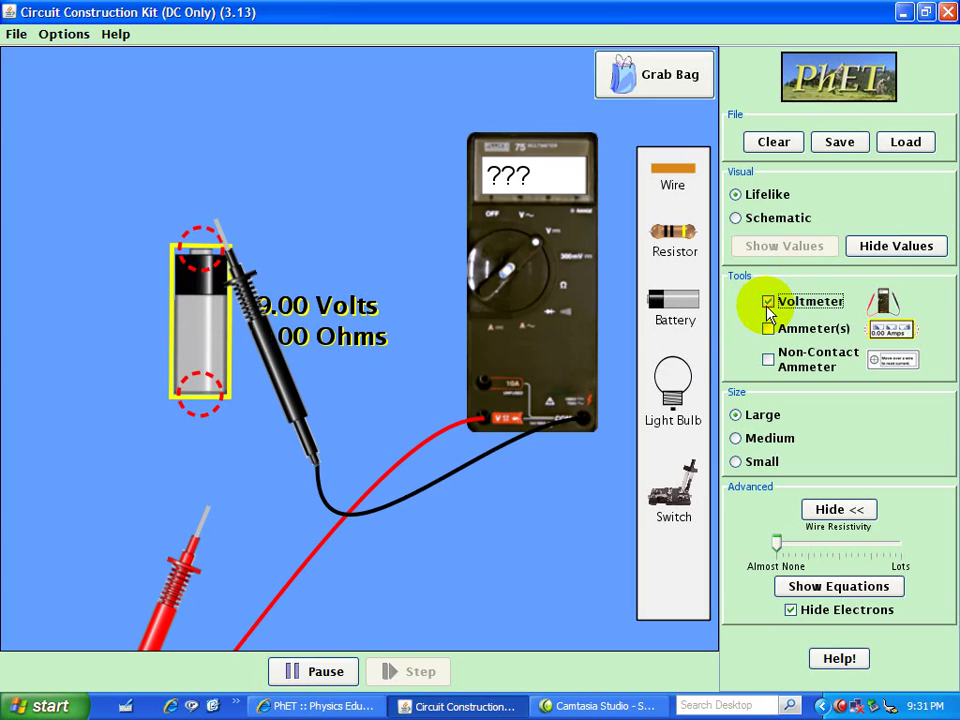
click(737, 218)
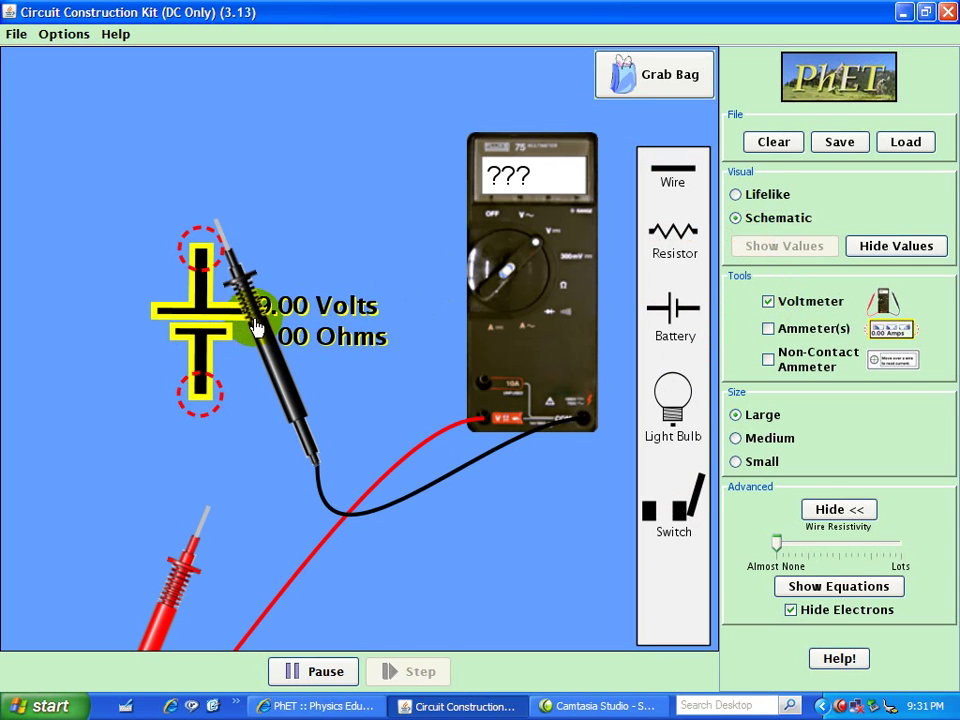
drag(253, 327, 363, 440)
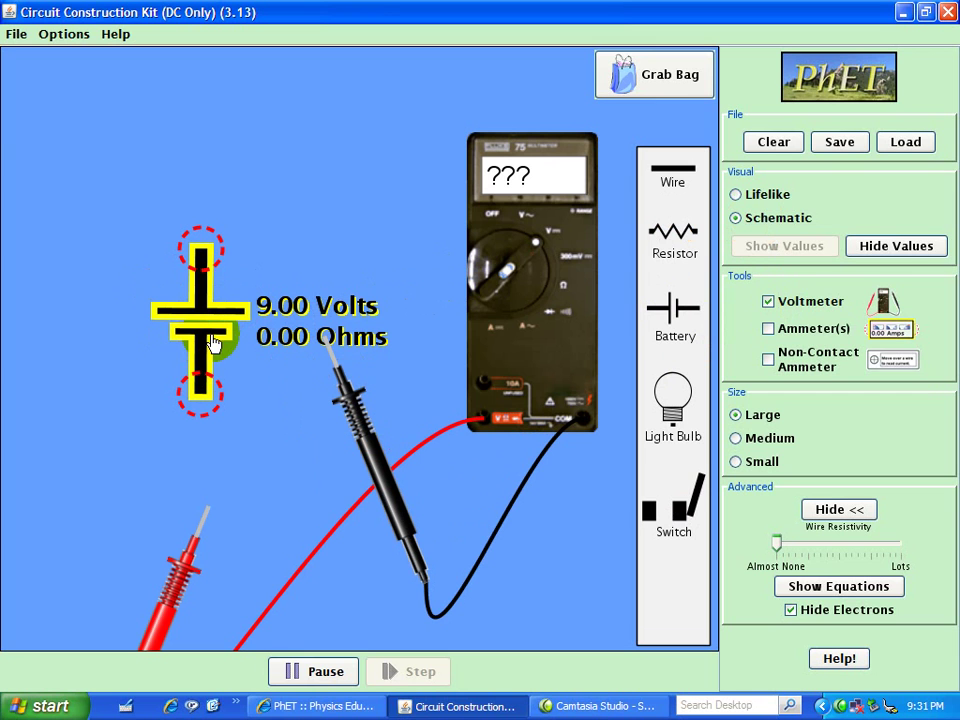
Put the red probe on the battery's top terminal and the black on the bottom to read 9.00 V.
drag(343, 392, 232, 455)
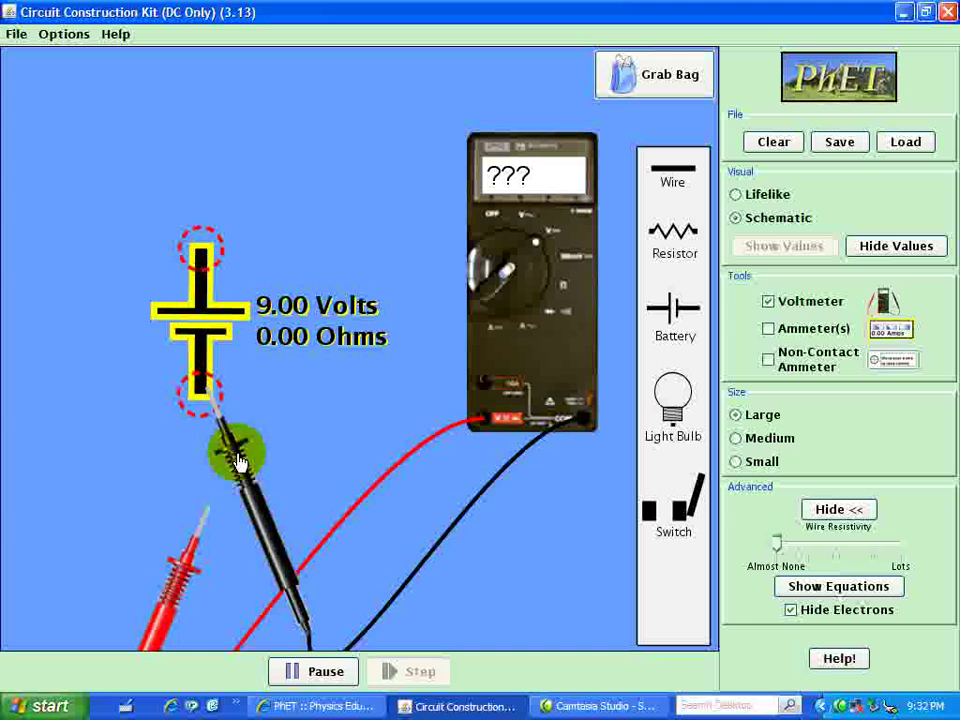
drag(203, 512, 235, 347)
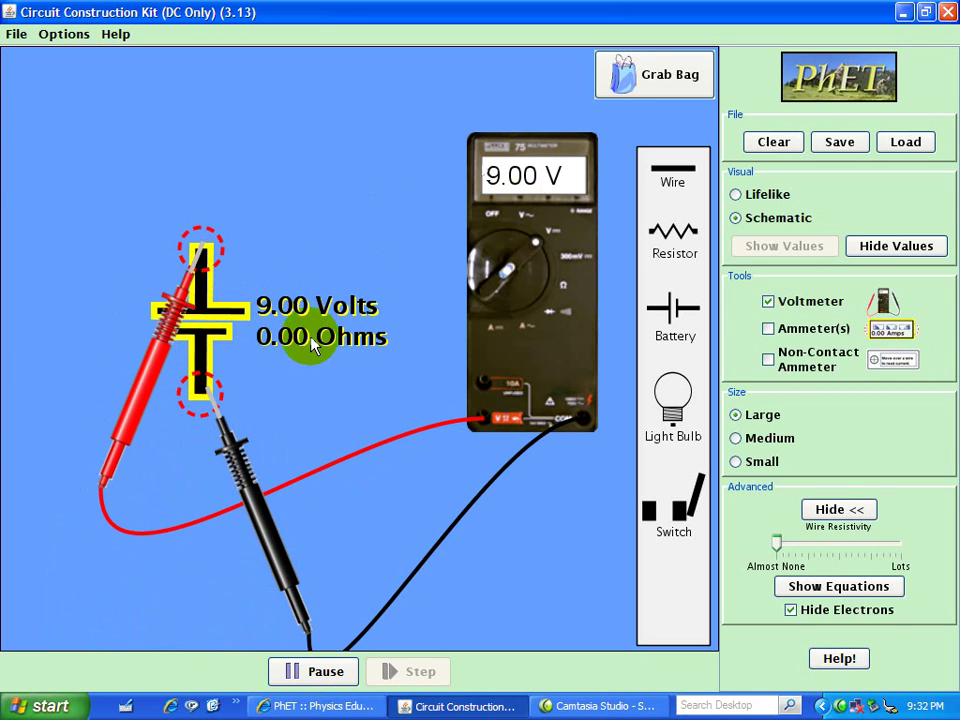
drag(222, 455, 202, 397)
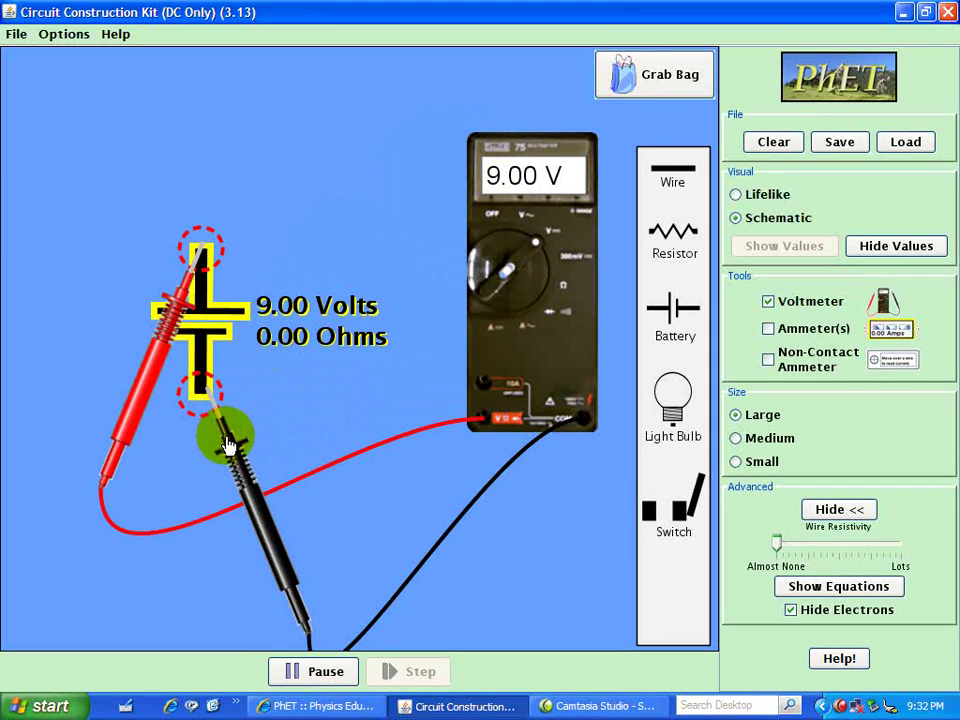
Swap the probes to read -9.00 V, then return to the lifelike view.
drag(213, 445, 228, 300)
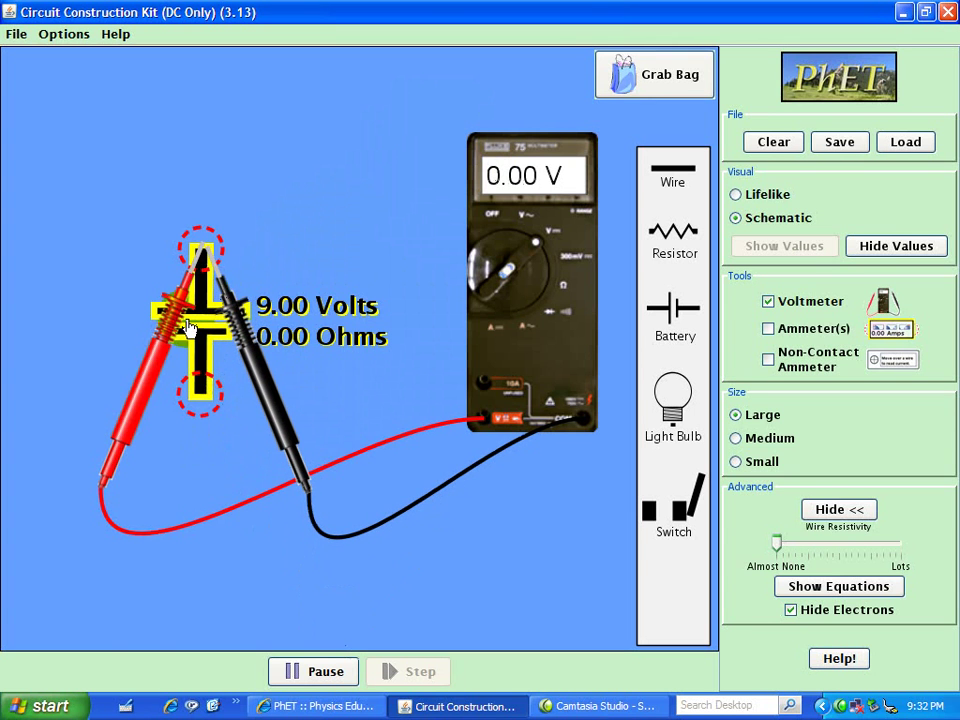
drag(146, 354, 176, 480)
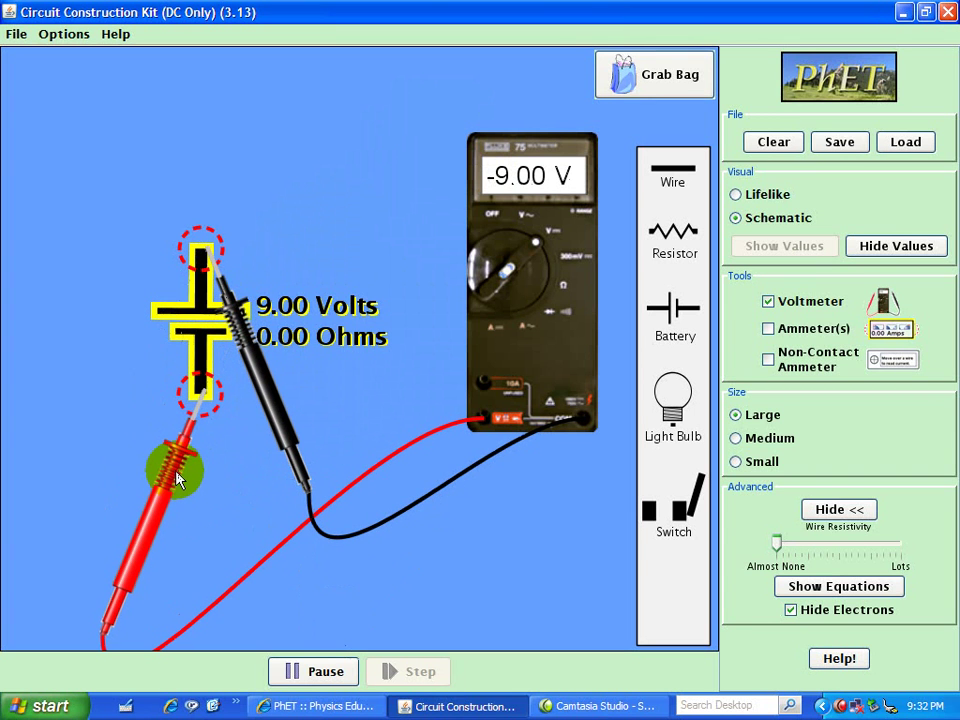
click(737, 195)
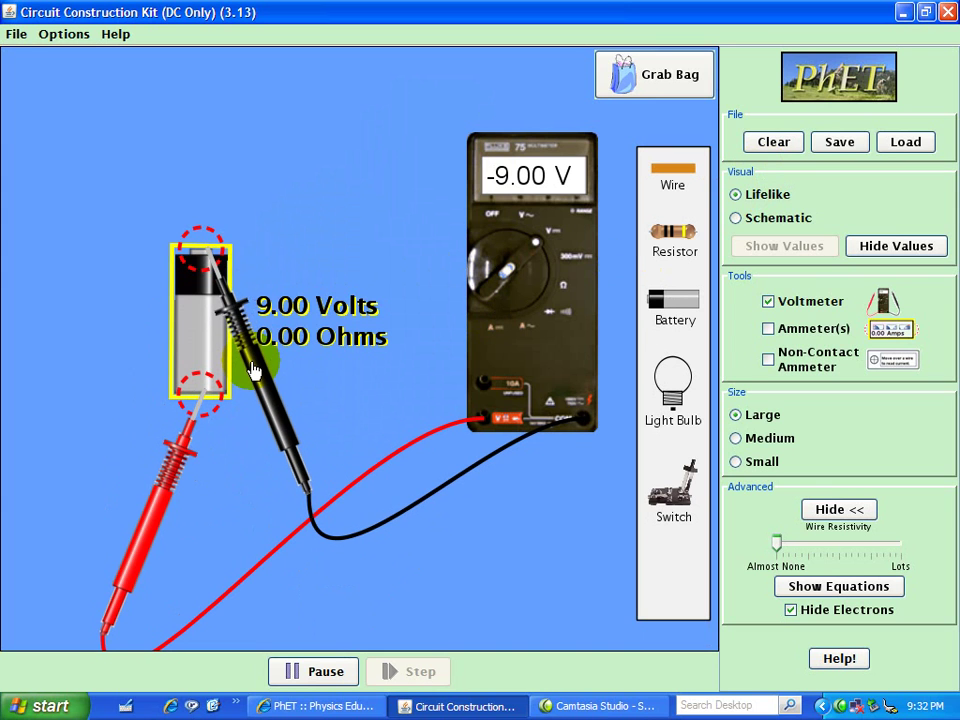
Join a second battery to the first, move the pair, then delete that added battery.
drag(252, 368, 331, 530)
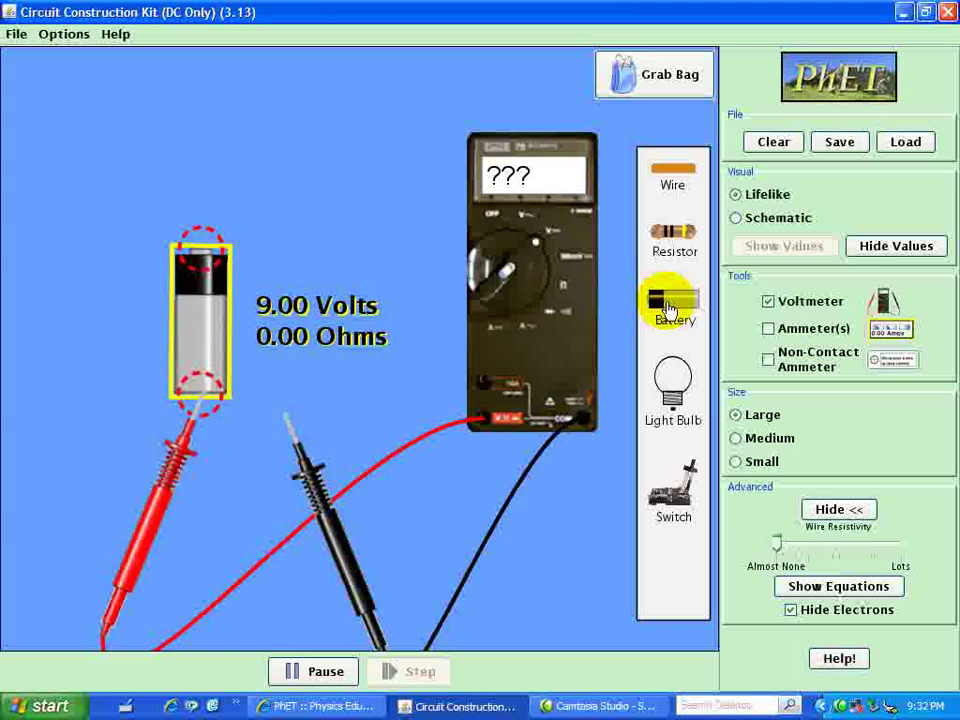
drag(668, 308, 340, 200)
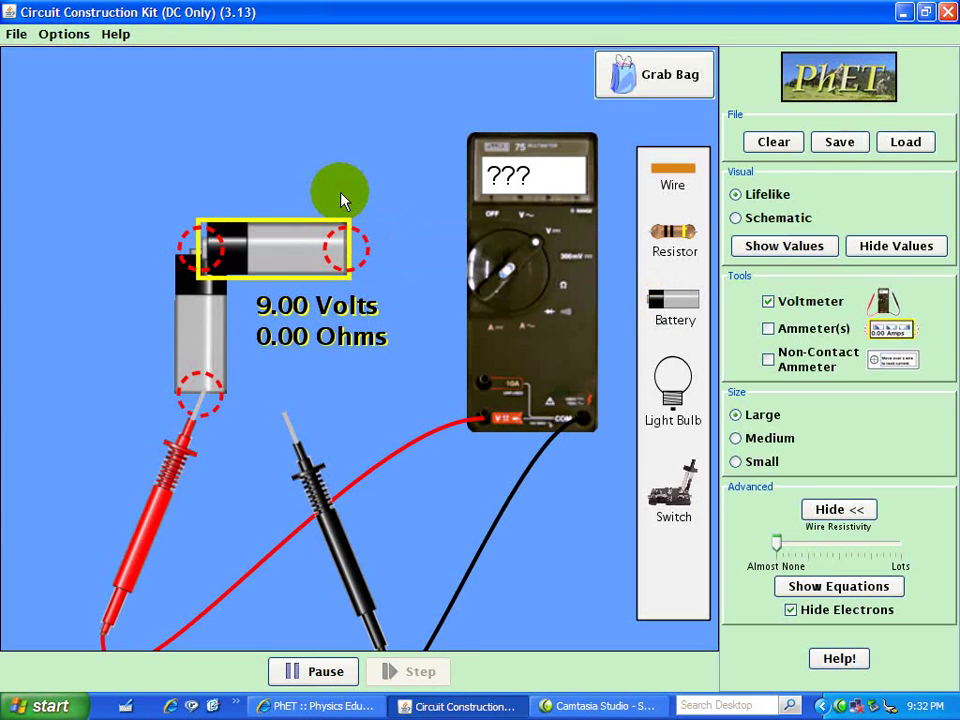
drag(200, 265, 266, 183)
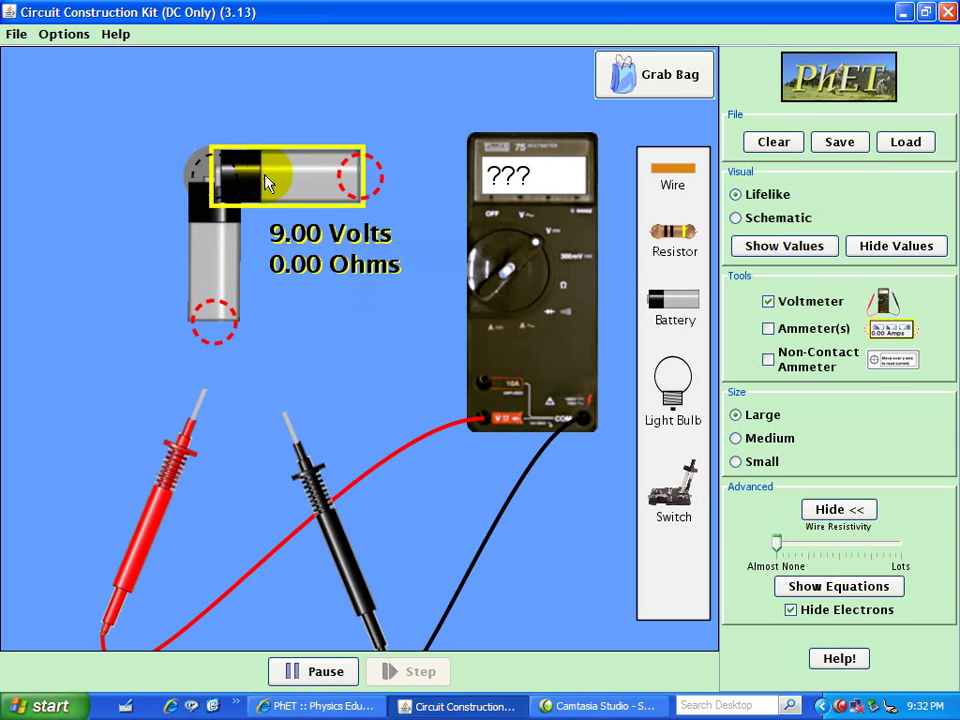
right_click(266, 183)
click(287, 272)
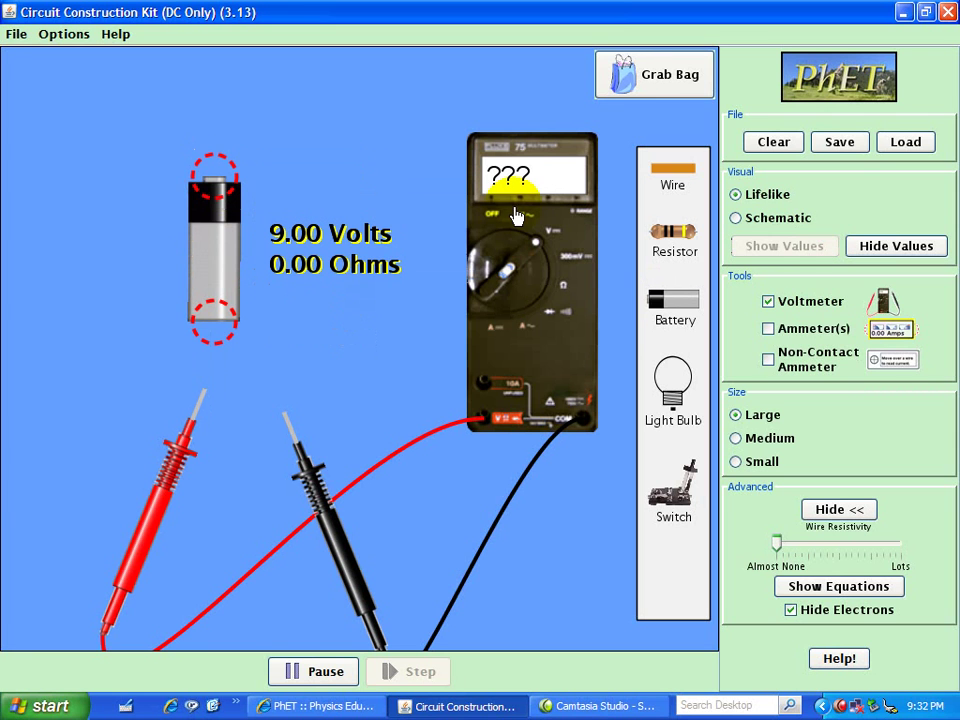
Attach a new battery below the first and show its 9.00 Volts value label.
drag(664, 303, 217, 486)
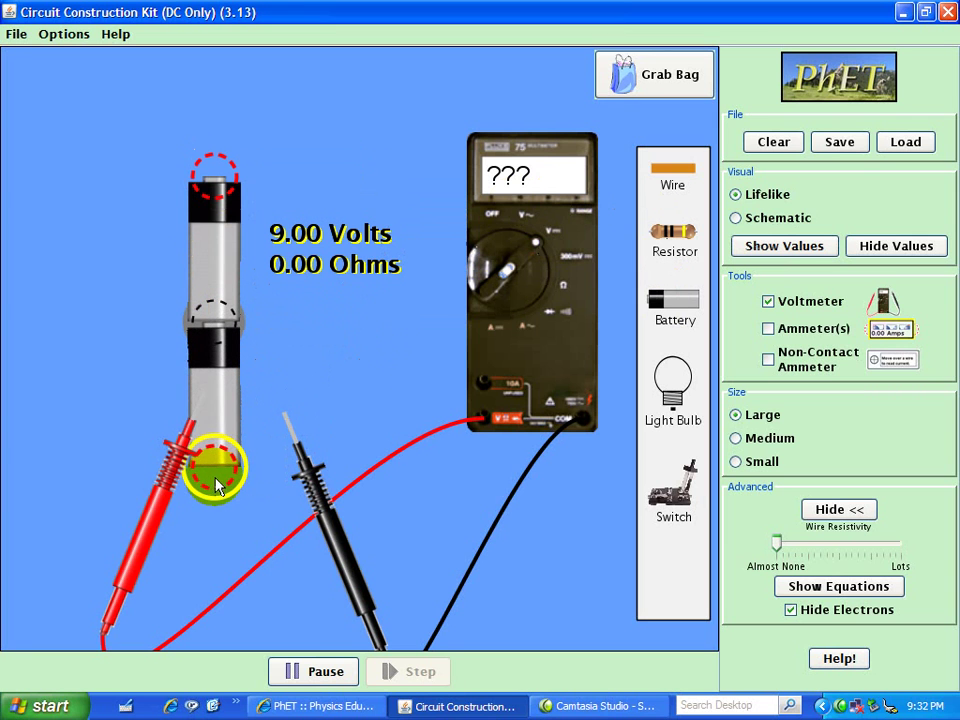
click(214, 393)
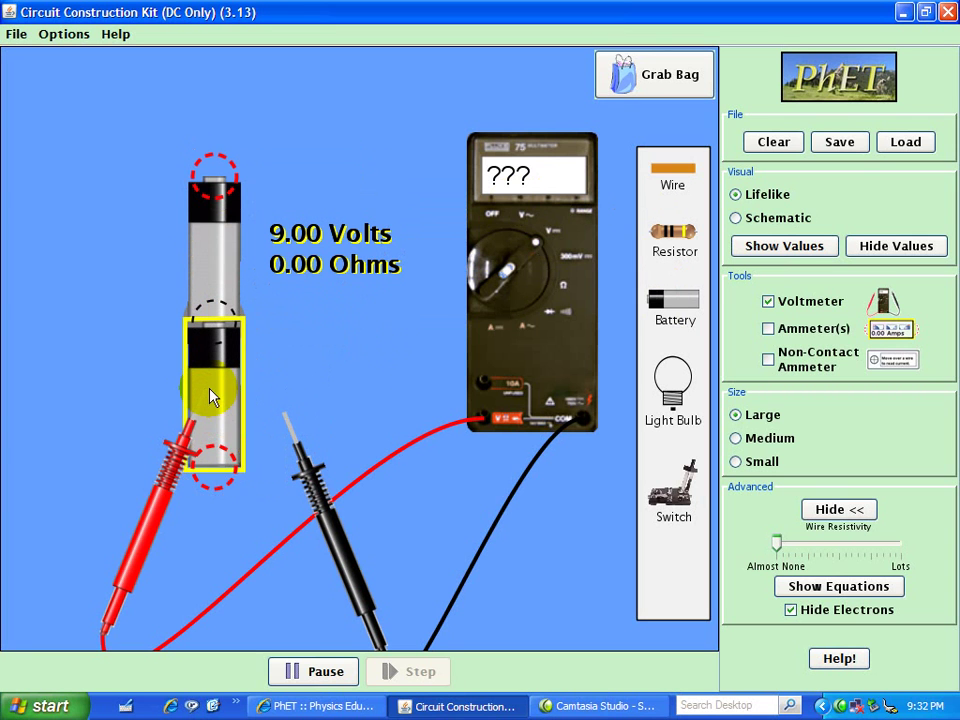
right_click(212, 392)
click(250, 459)
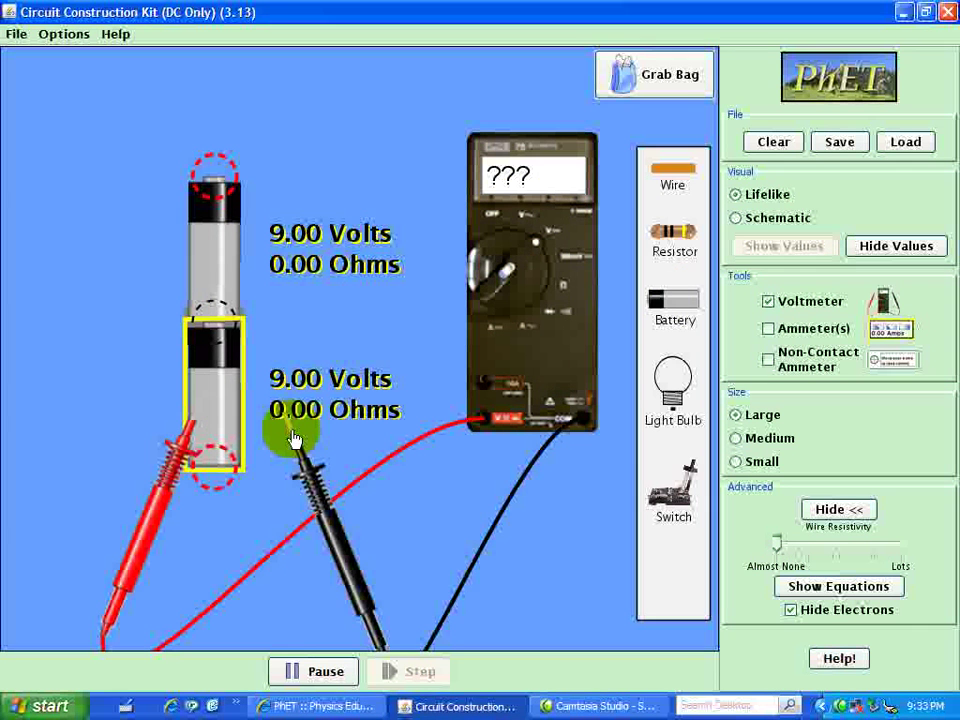
Probe the stacked batteries to read 9 V across one battery and 18 V across both.
drag(285, 435, 228, 487)
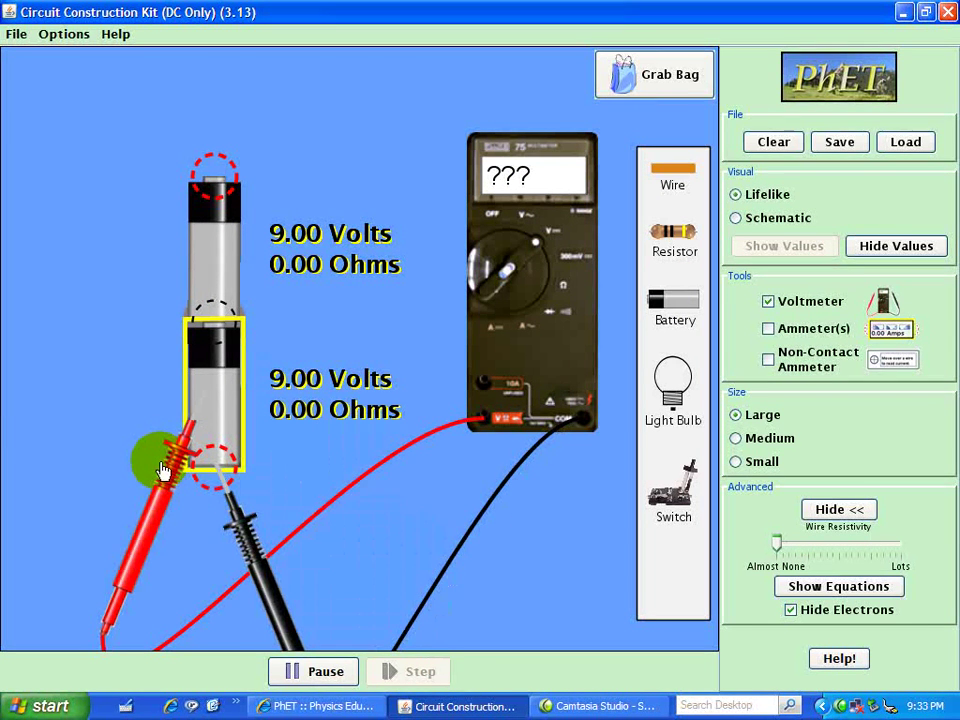
drag(168, 462, 167, 380)
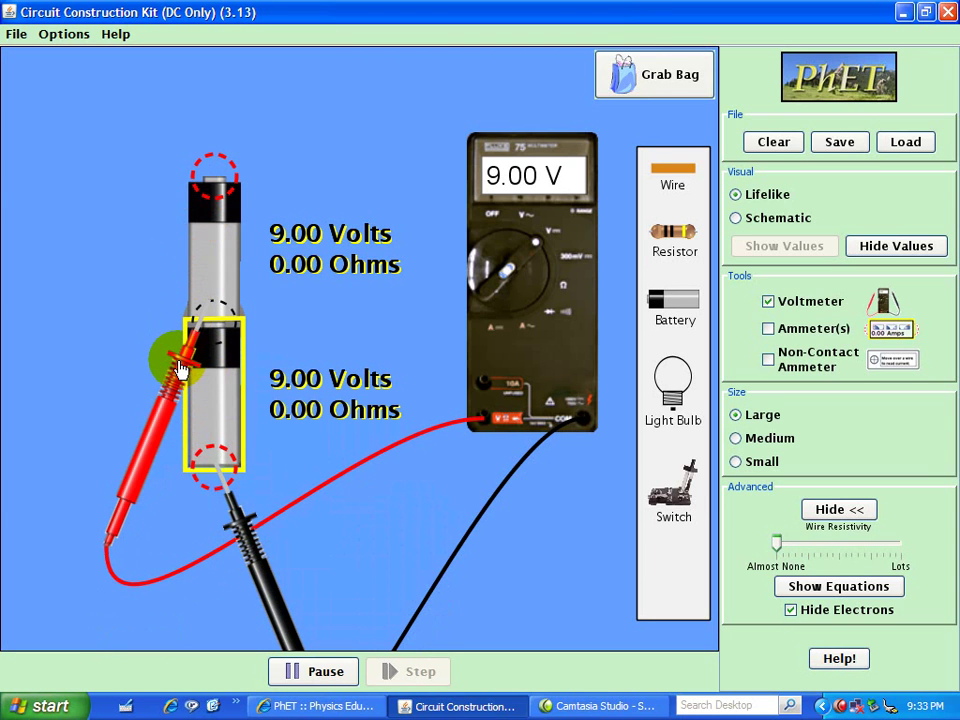
drag(180, 369, 180, 245)
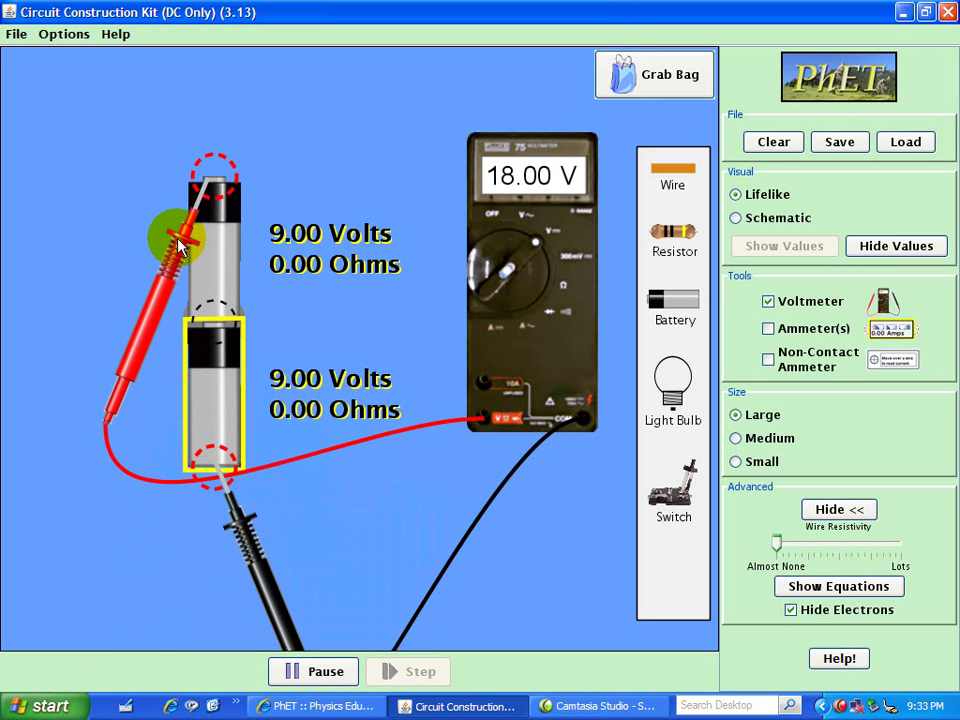
drag(221, 520, 233, 385)
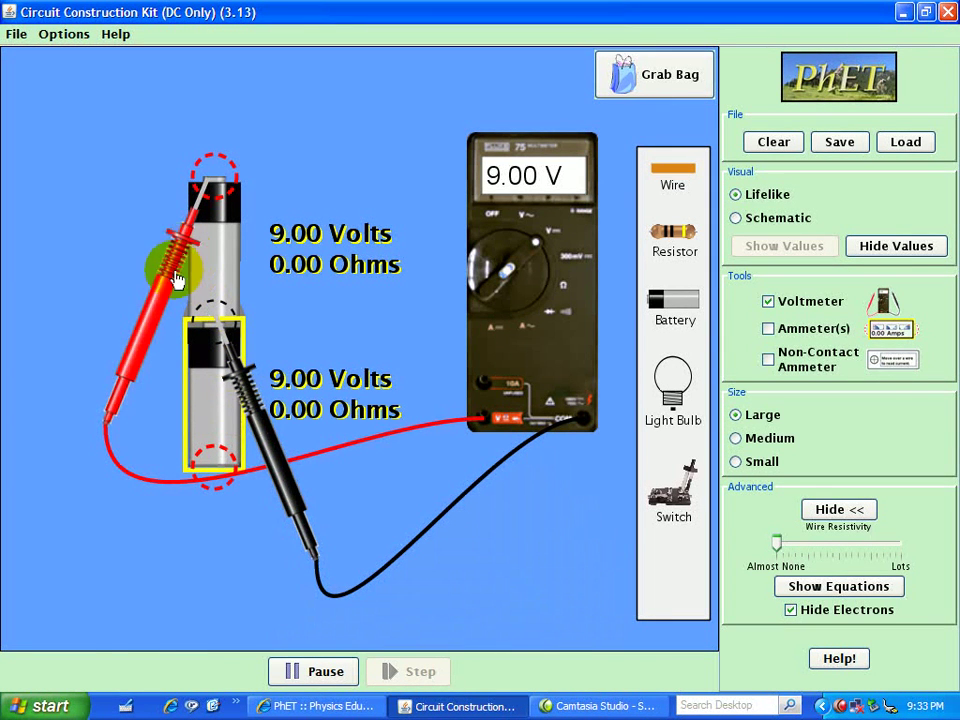
drag(171, 279, 183, 548)
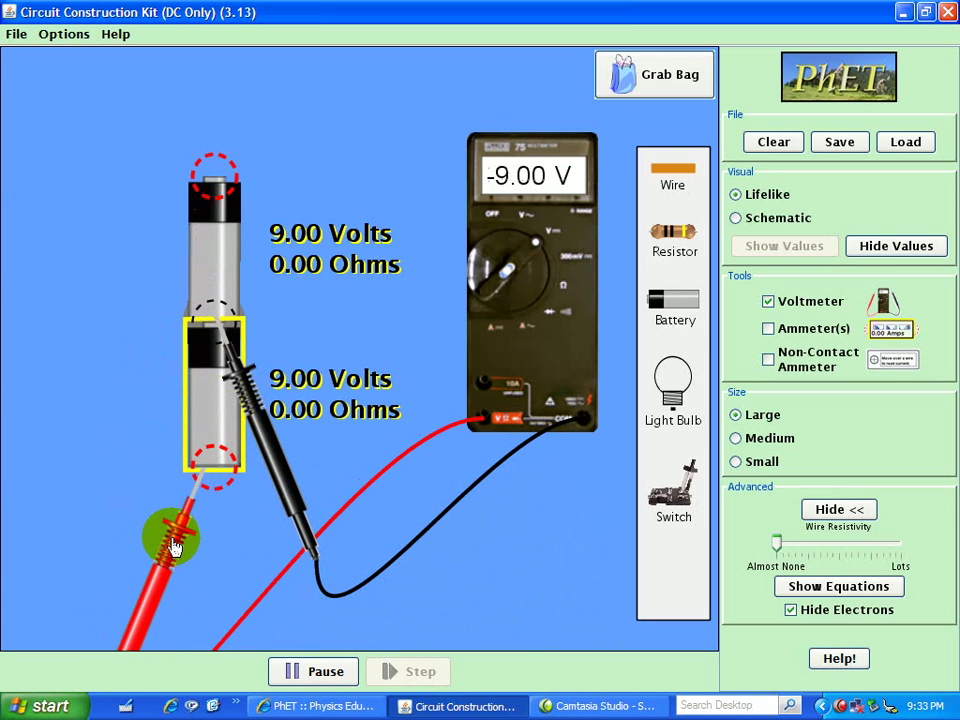
drag(183, 548, 188, 243)
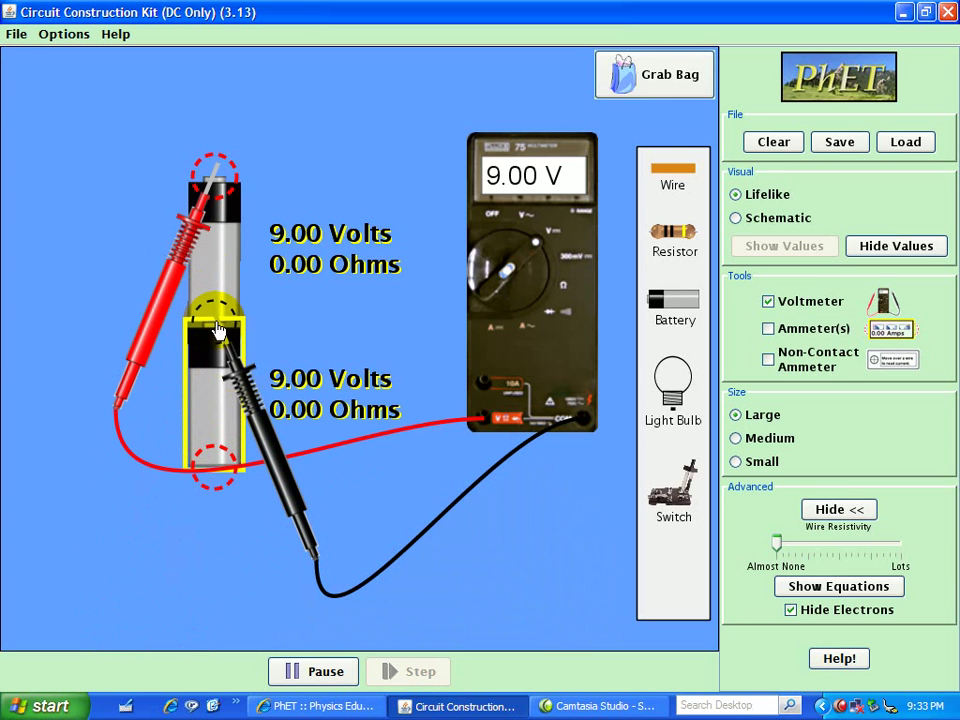
Reverse the probes, black on top, reading -9 V at the junction and -18 V at the bottom.
drag(163, 279, 86, 418)
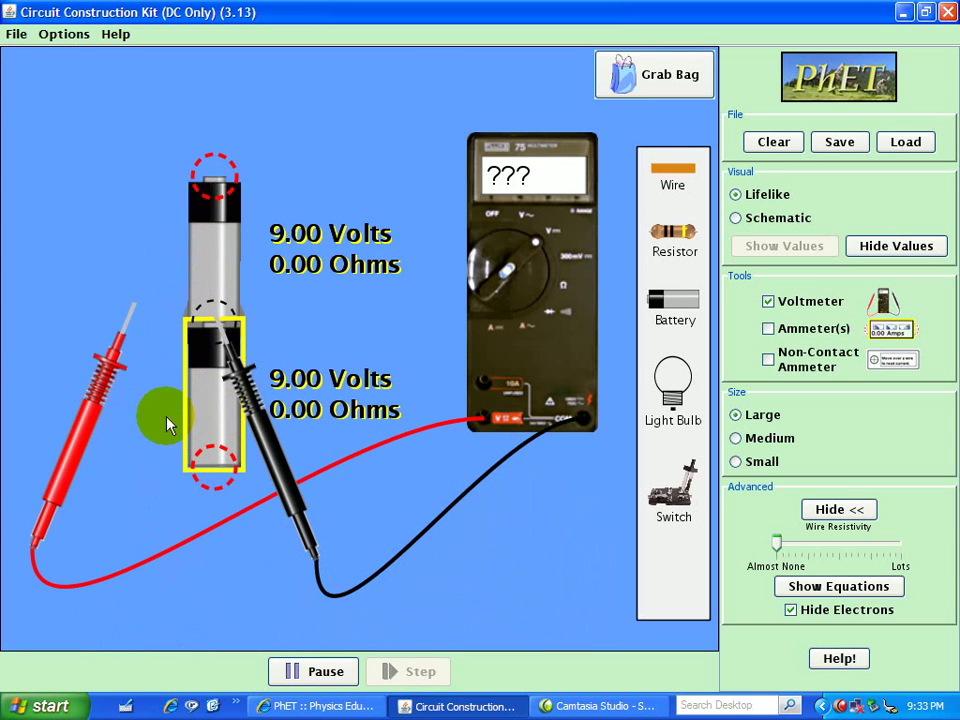
drag(242, 386, 244, 260)
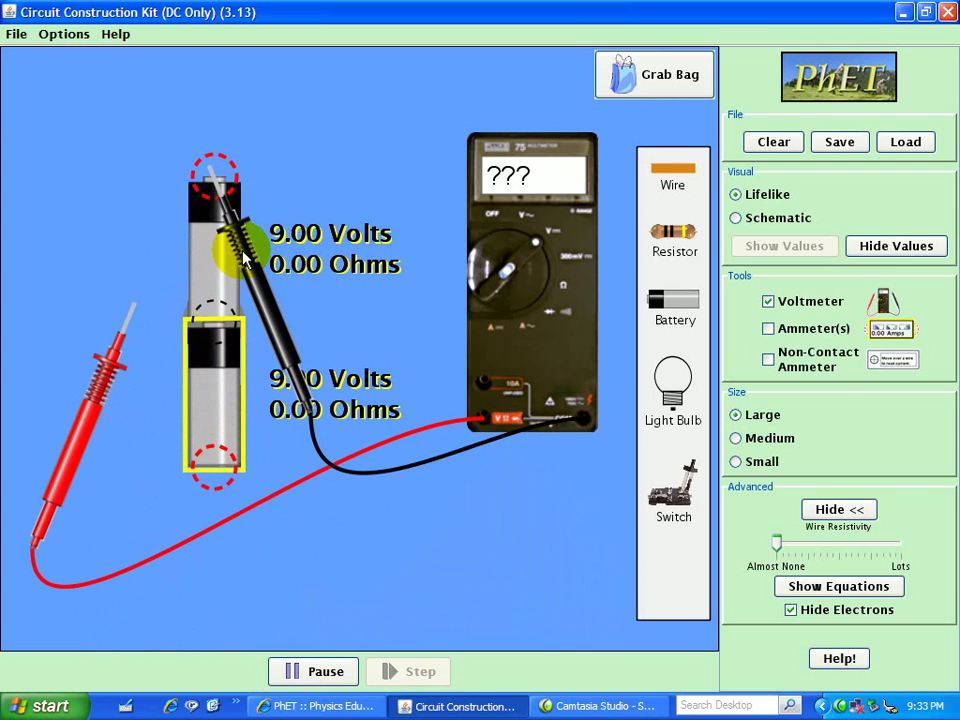
drag(96, 360, 180, 375)
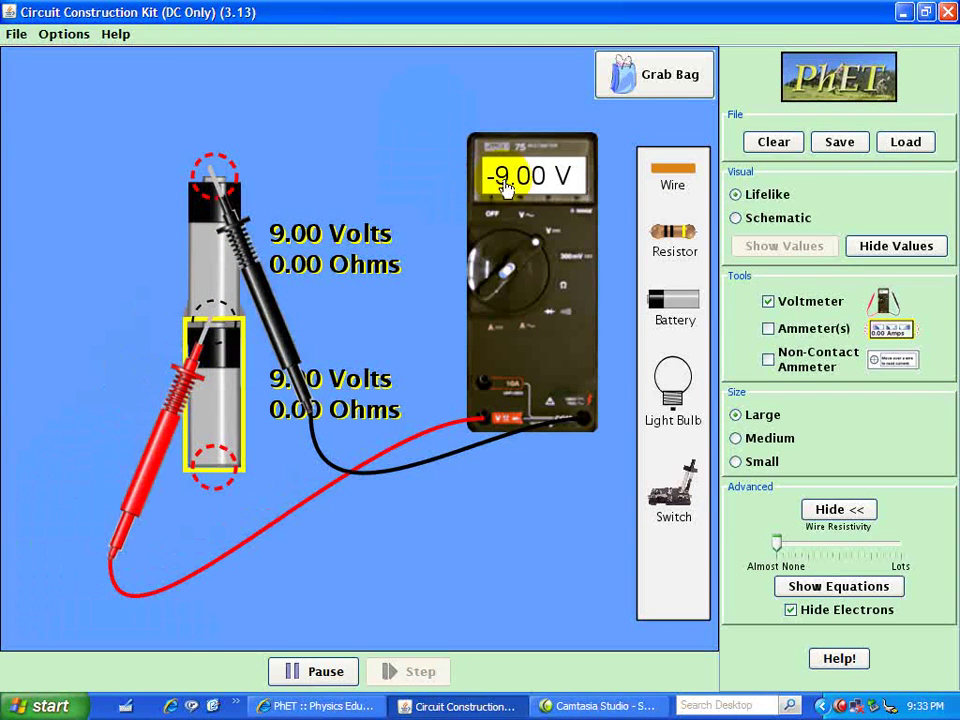
drag(204, 330, 194, 530)
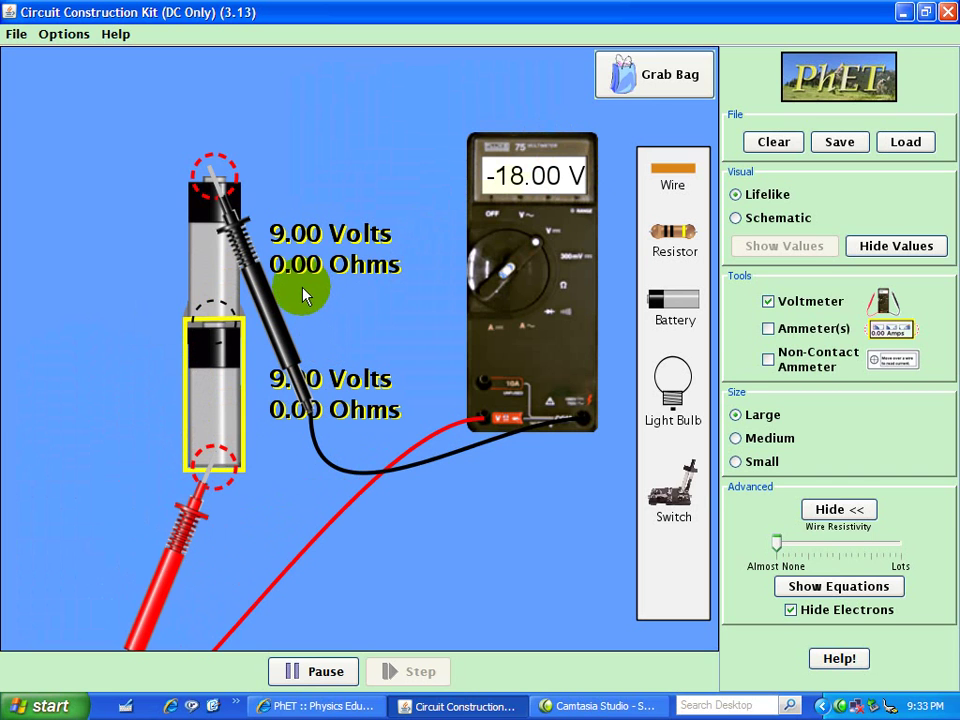
Repeat the reversed measurements, reading -9 V and -18 V across the batteries.
drag(255, 263, 262, 422)
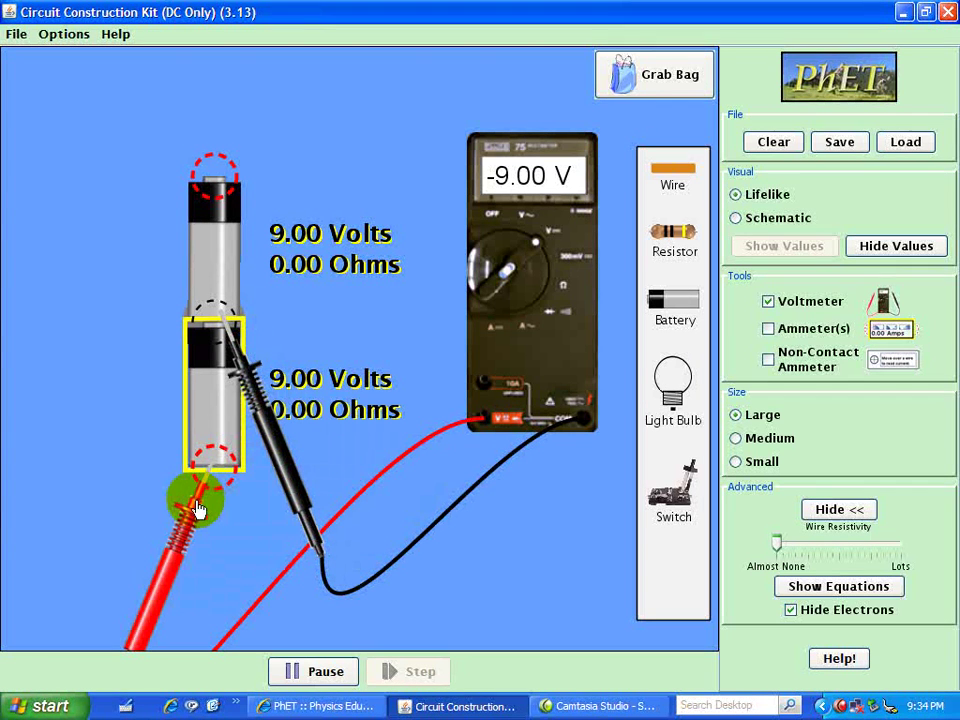
drag(197, 507, 193, 218)
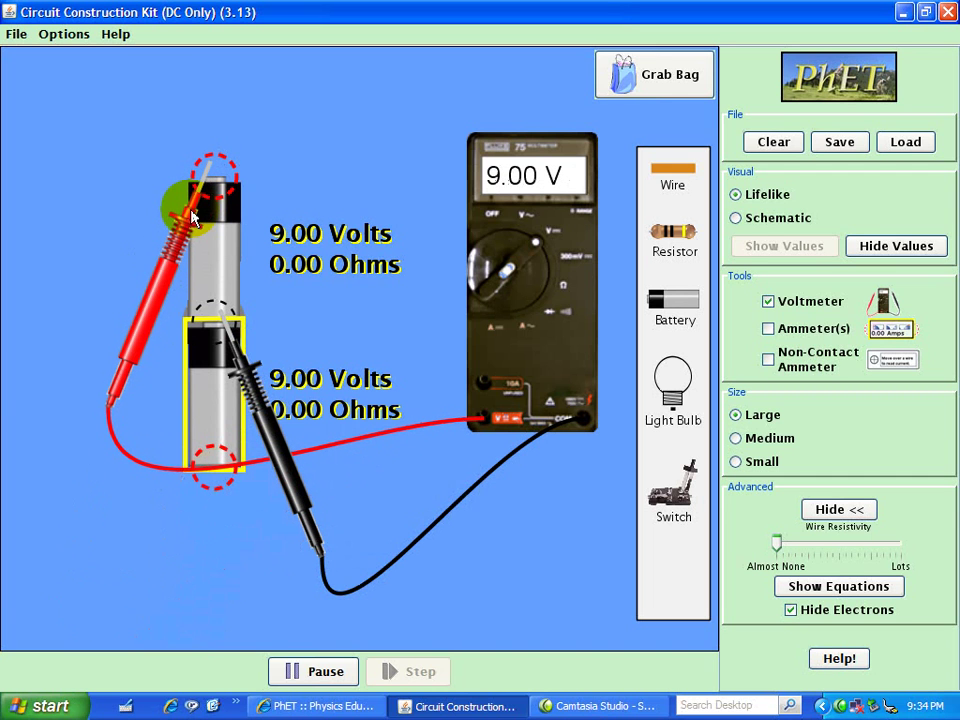
drag(193, 218, 60, 369)
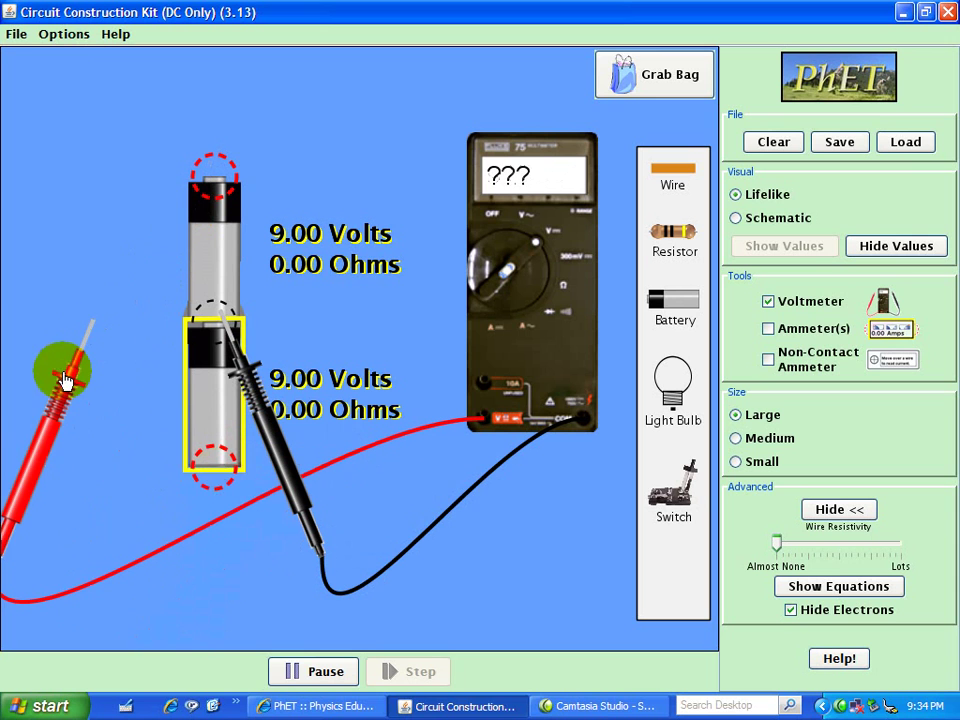
drag(255, 386, 250, 248)
drag(79, 401, 185, 541)
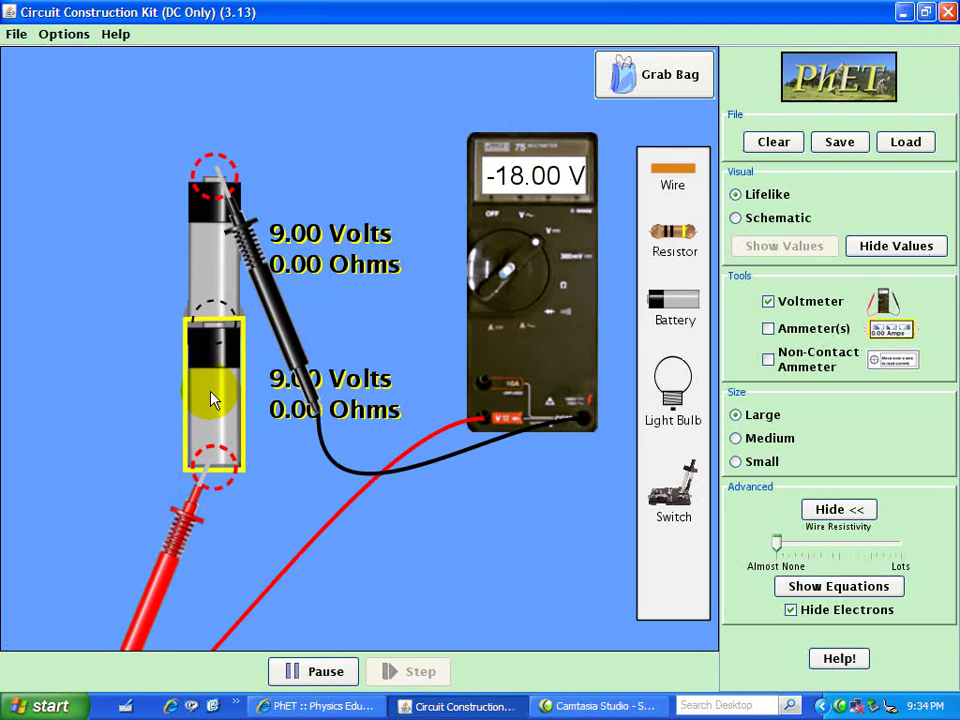
Swap the probes back to read 18 V across both batteries and 9 V at the junction.
drag(152, 545, 170, 258)
drag(253, 343, 273, 618)
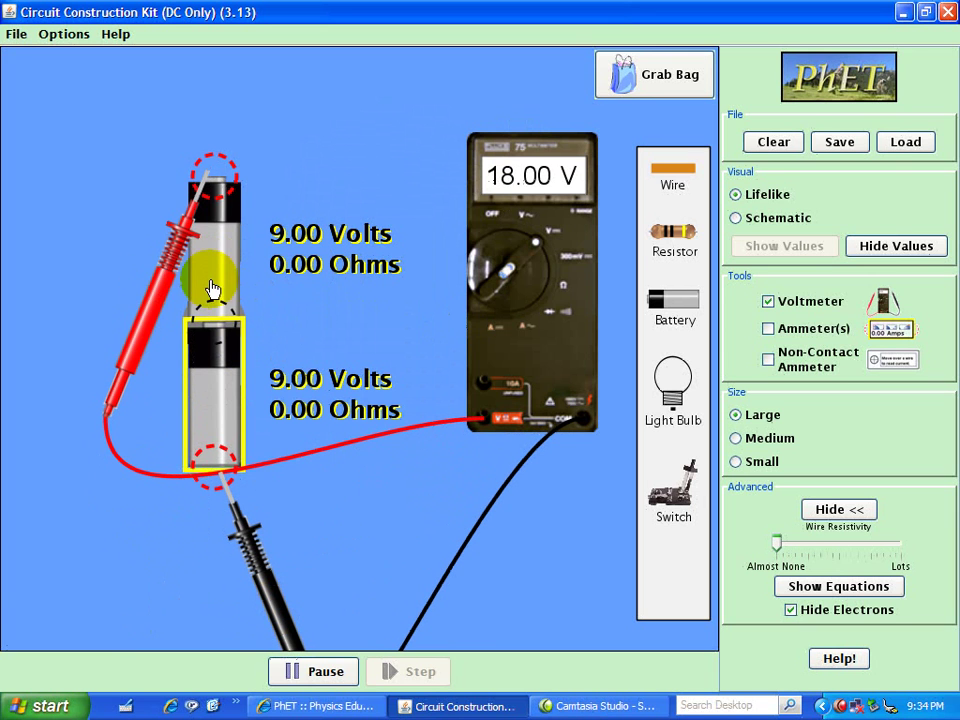
drag(172, 240, 191, 530)
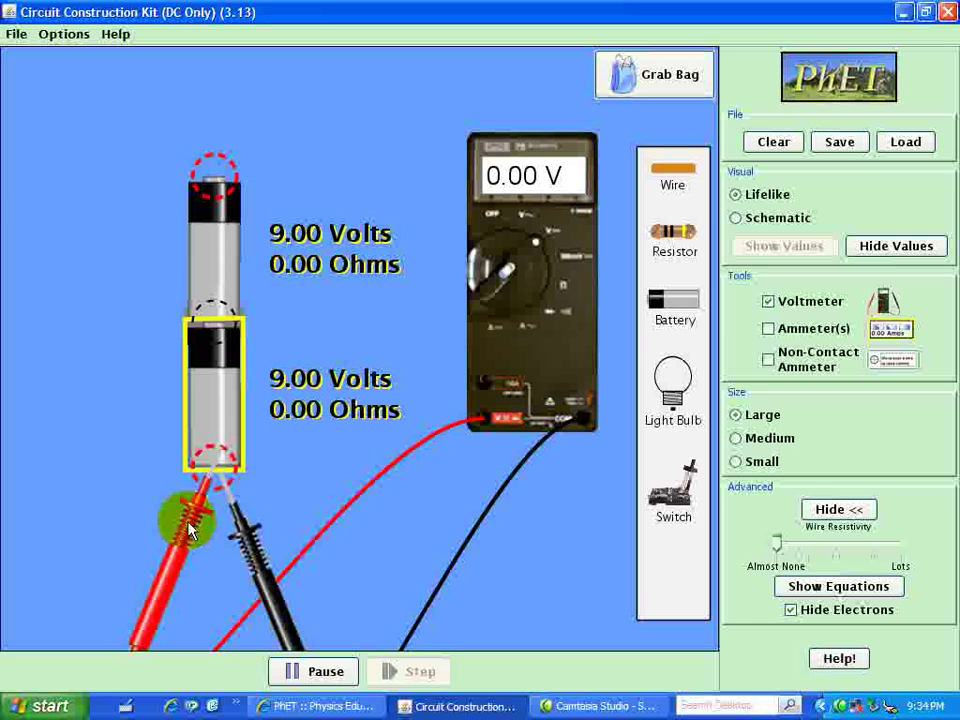